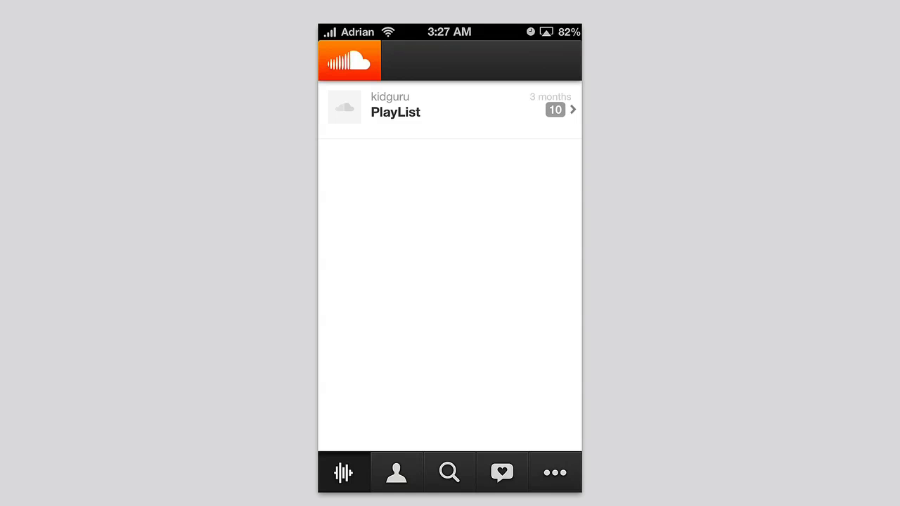
Refresh the Stream and go into the PlayList playlist of ten tracks
drag(450, 141, 450, 281)
click(450, 105)
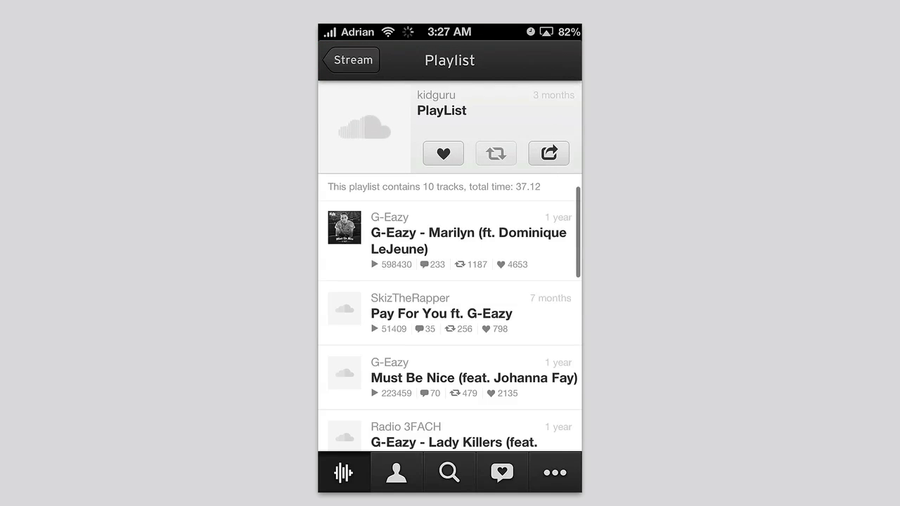
scroll(450, 317, down, 10)
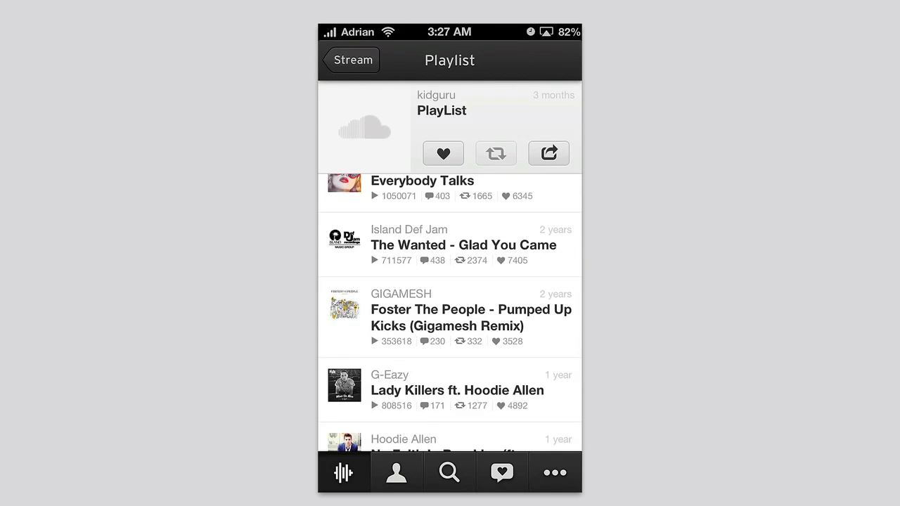
Visit your profile, then land in Search with the keyboard cancelled away
click(396, 472)
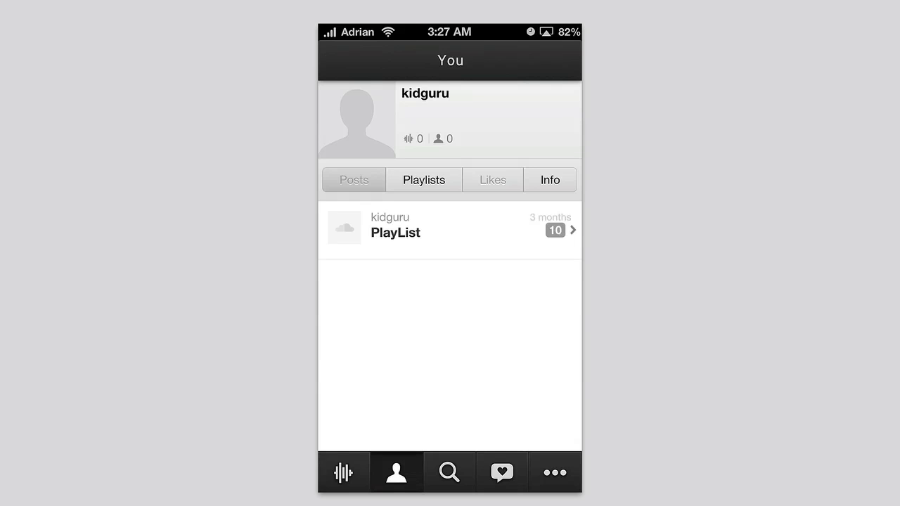
click(449, 472)
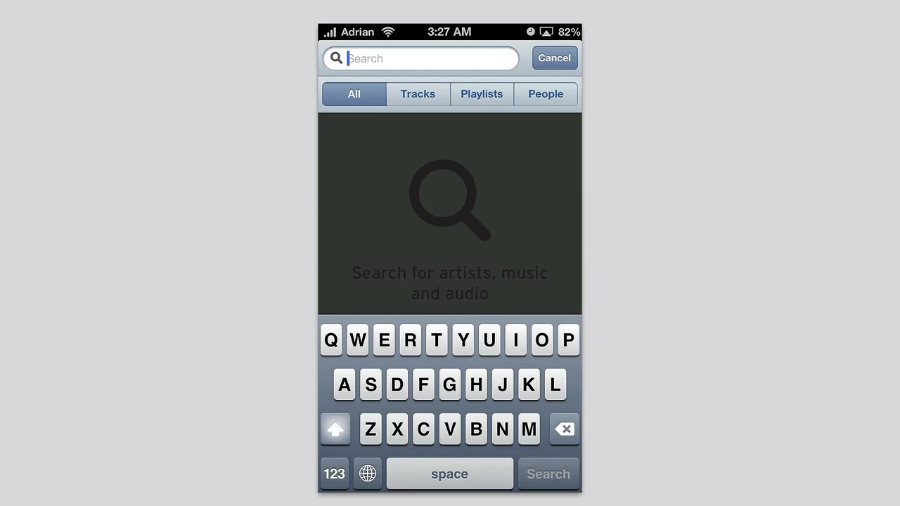
click(554, 58)
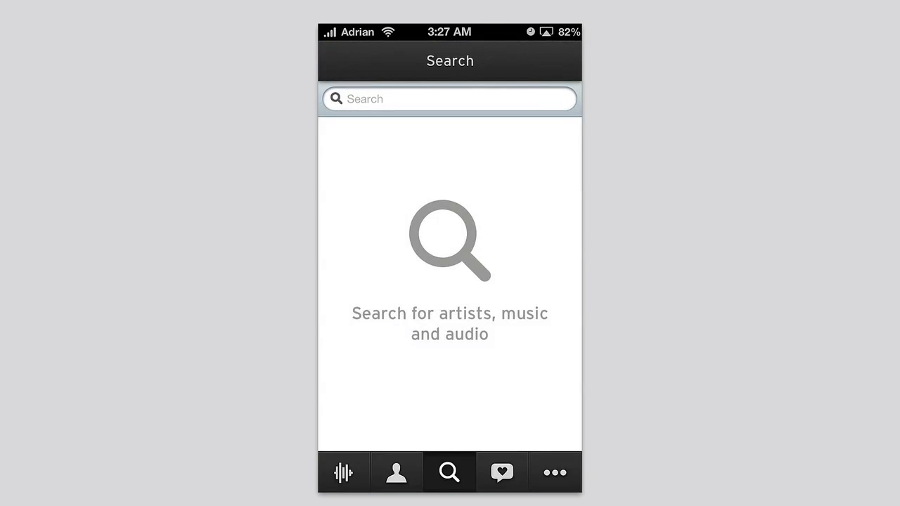
Show the empty Activity feed prompting to record a first sound
click(502, 473)
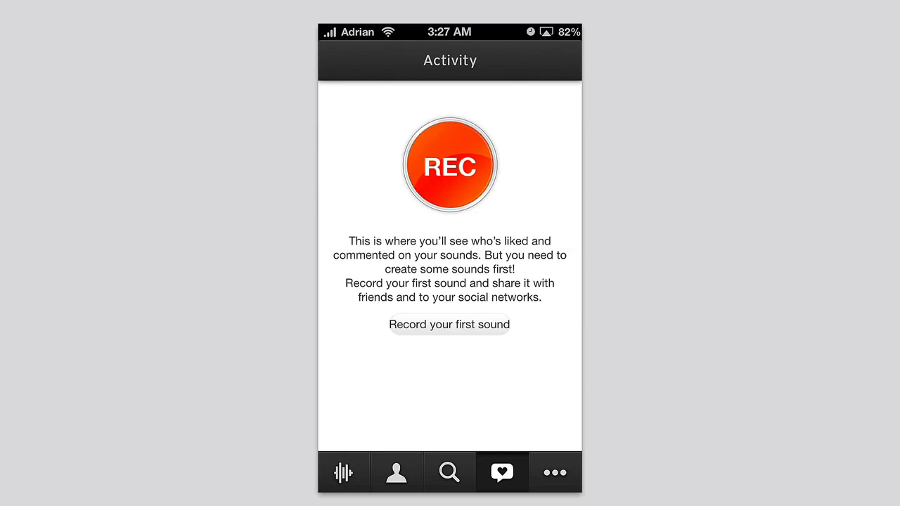
Check the More menu's account and social options, then return to the PlayList tracks
click(555, 472)
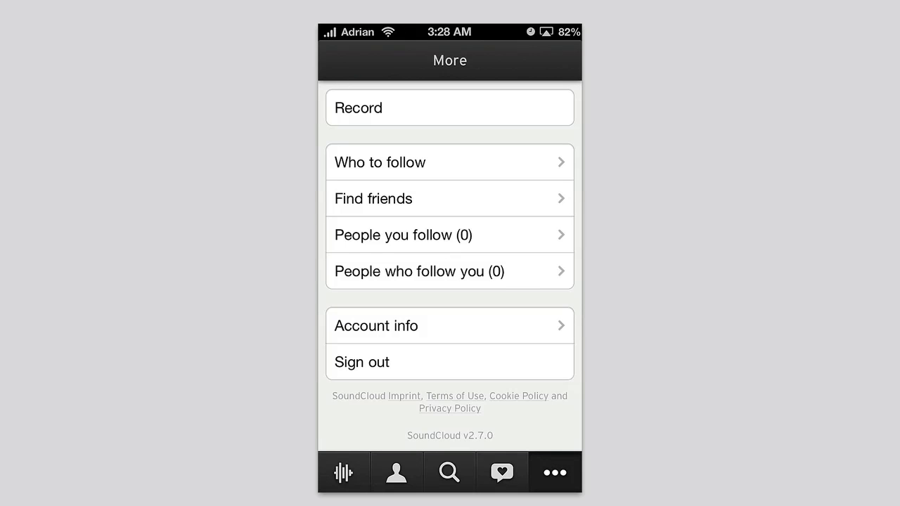
click(342, 471)
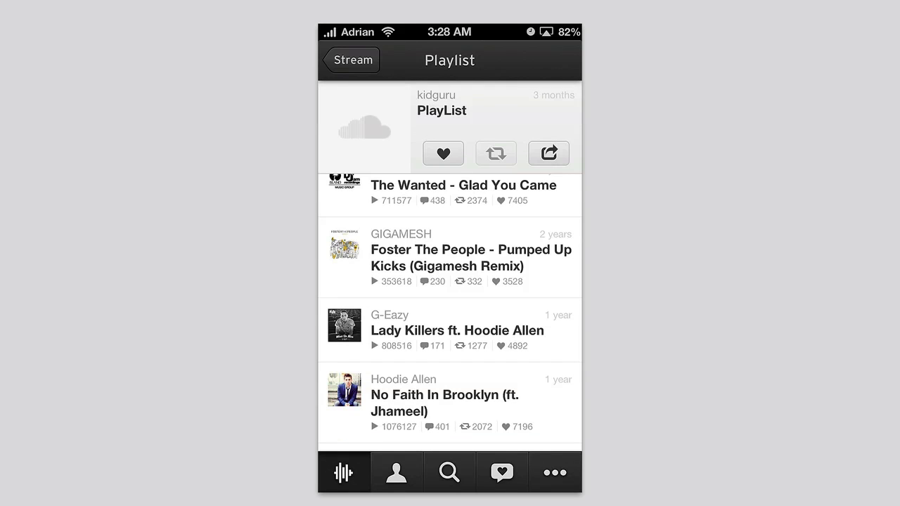
Start Foster The People - Pumped Up Kicks (Gigamesh Remix) from the playlist
click(450, 257)
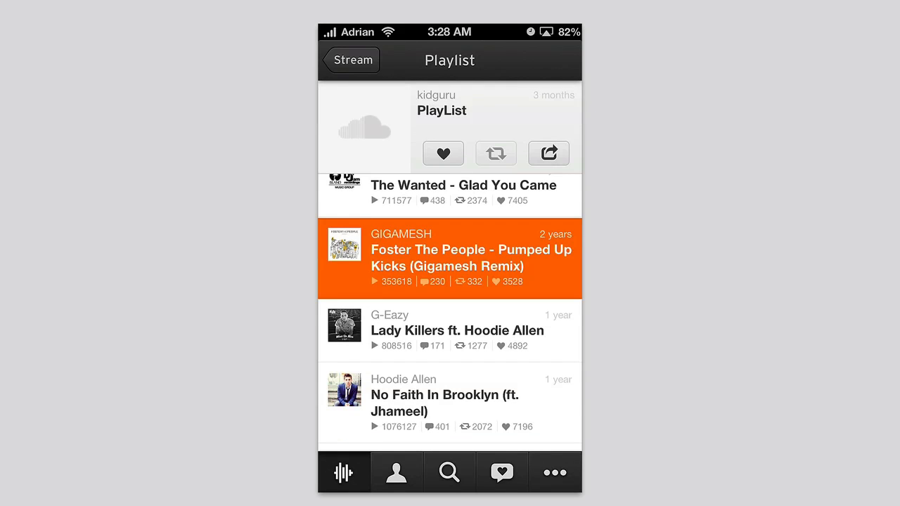